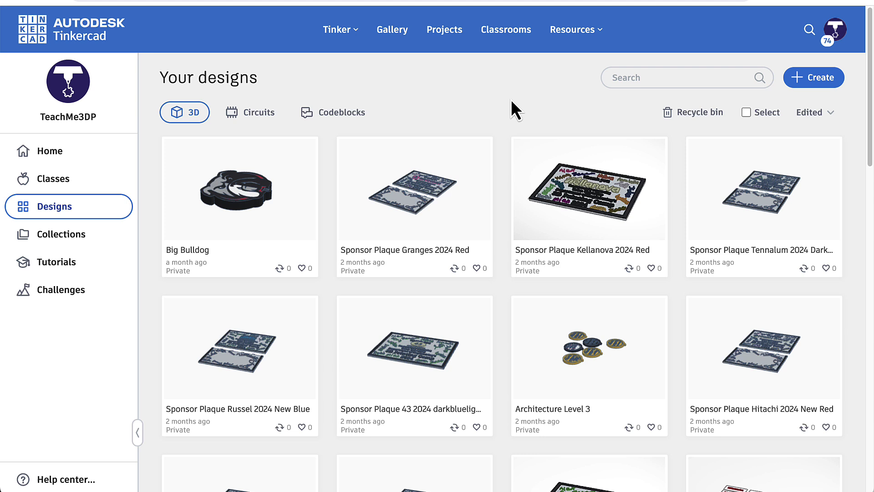
# - Create a new 3D design from the Your designs dashboard
pyautogui.click(817, 80)
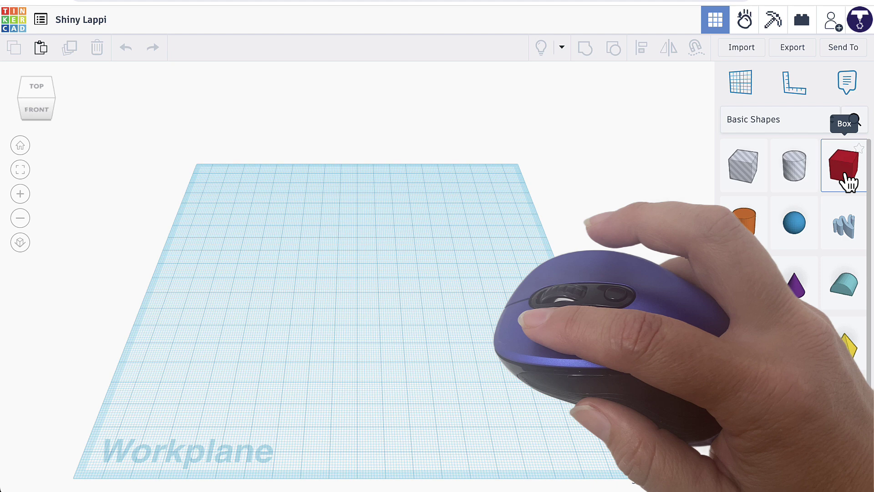
# - Add a red box, stretch its footprint to 64 by 48, and move it across the workplane
pyautogui.click(846, 179)
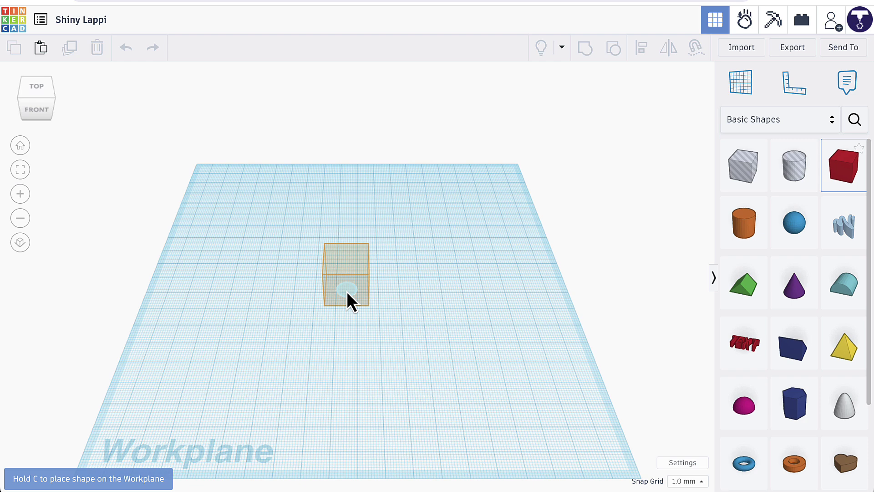
pyautogui.click(347, 294)
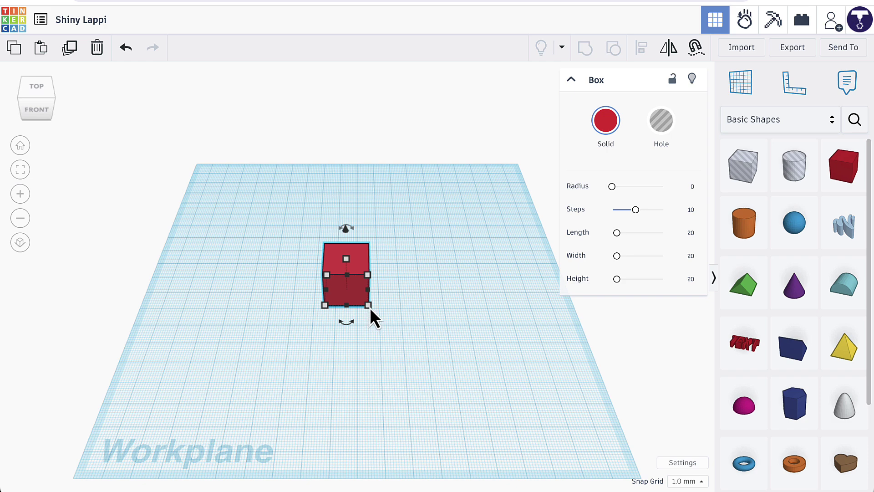
pyautogui.moveTo(369, 307); pyautogui.dragTo(405, 328)
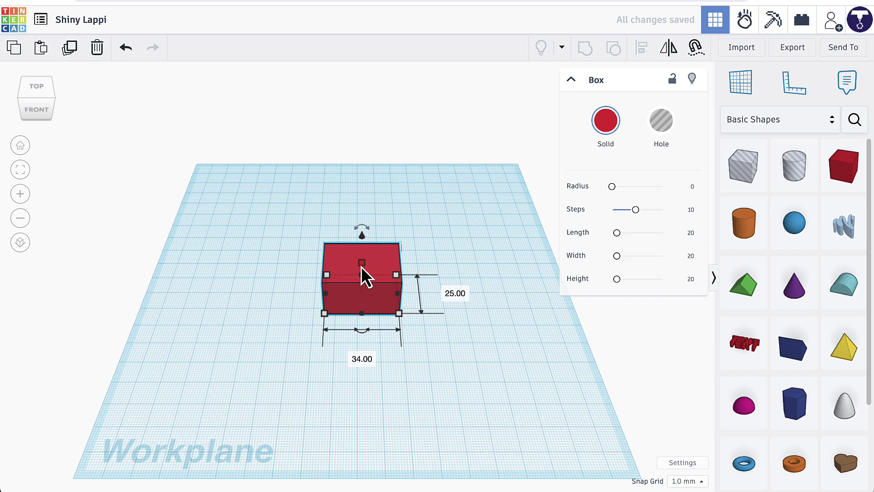
pyautogui.moveTo(363, 266)
pyautogui.mouseDown()
pyautogui.moveTo(367, 191)
pyautogui.moveTo(362, 266)
pyautogui.mouseUp()
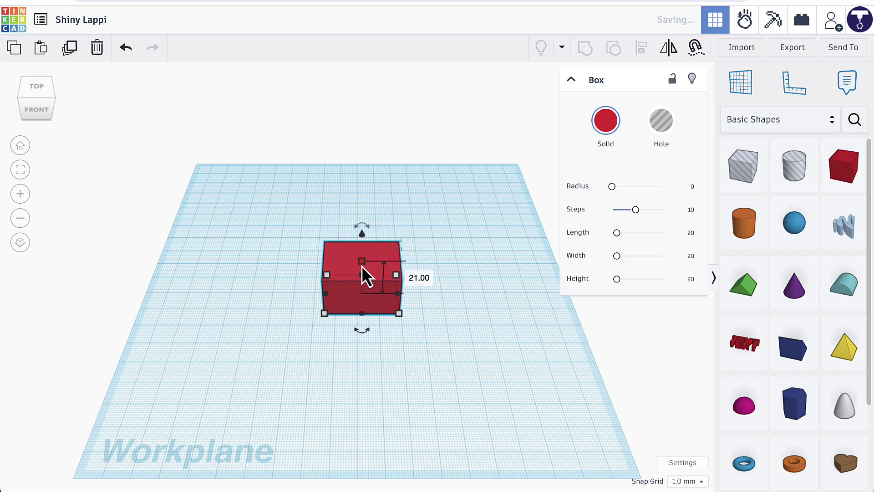
pyautogui.moveTo(409, 323); pyautogui.dragTo(481, 364)
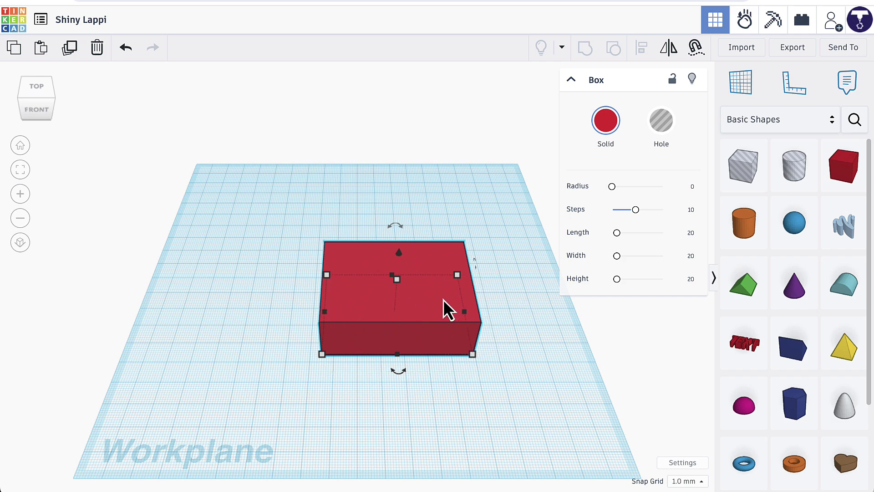
pyautogui.moveTo(436, 312)
pyautogui.mouseDown()
pyautogui.moveTo(375, 275)
pyautogui.moveTo(459, 303)
pyautogui.moveTo(364, 271)
pyautogui.moveTo(447, 309)
pyautogui.moveTo(373, 275)
pyautogui.moveTo(401, 271)
pyautogui.moveTo(305, 199)
pyautogui.moveTo(269, 198)
pyautogui.moveTo(384, 297)
pyautogui.moveTo(427, 316)
pyautogui.mouseUp()
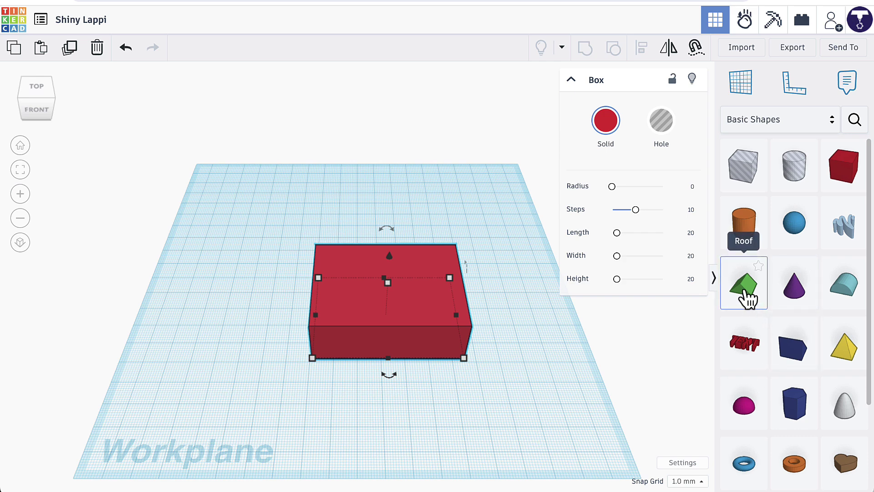
# - Drag a green Roof shape onto the back-left of the workplane beside the box
pyautogui.moveTo(747, 298); pyautogui.dragTo(259, 233)
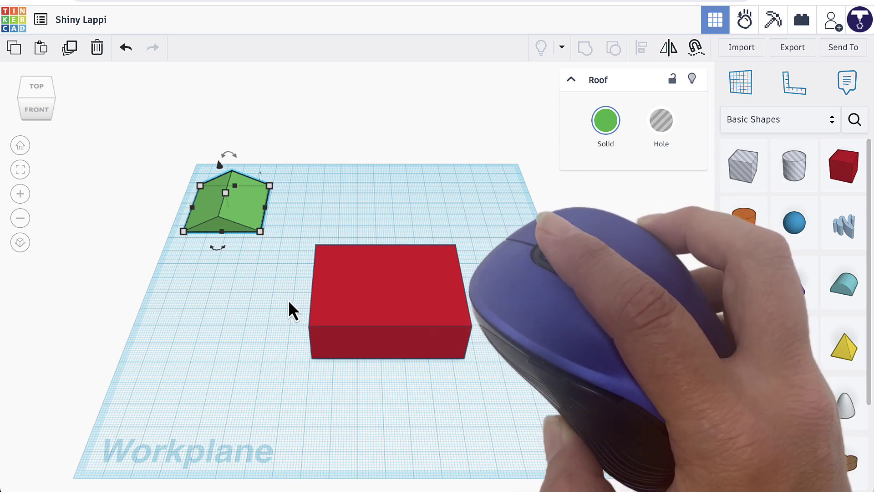
pyautogui.scroll(-1, 384, 309)
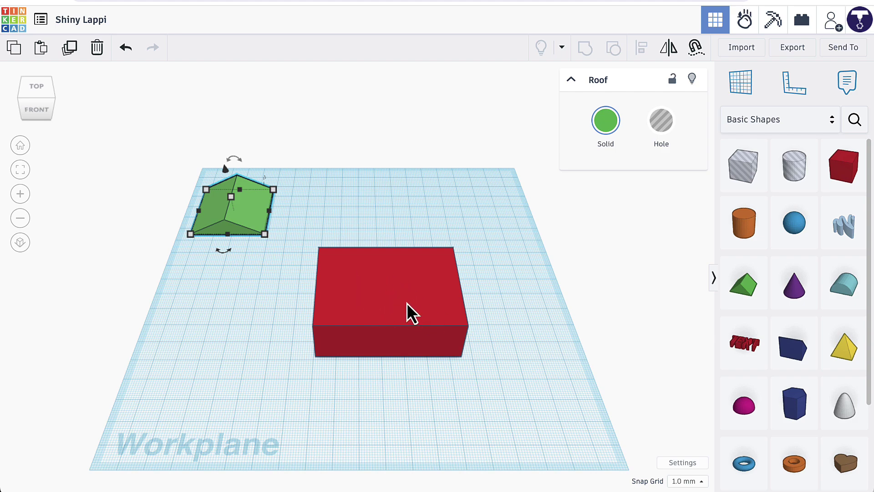
pyautogui.scroll(4, 406, 302)
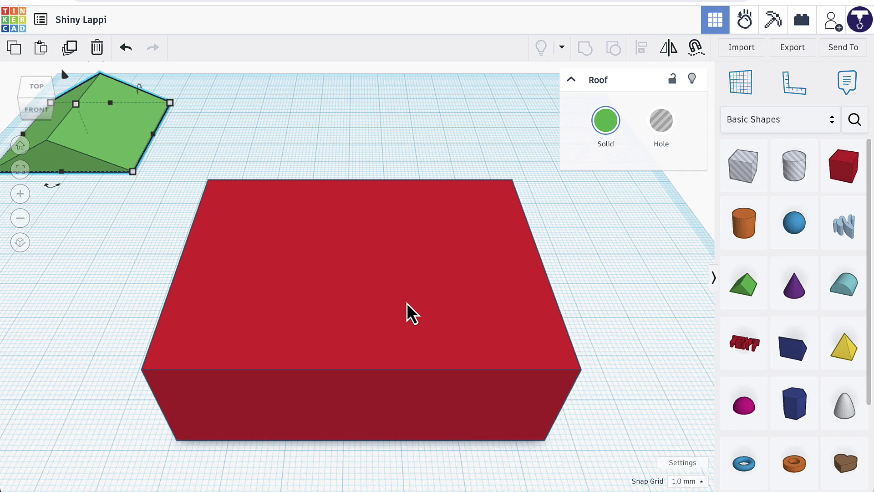
pyautogui.scroll(2, 406, 302)
pyautogui.scroll(-4, 406, 303)
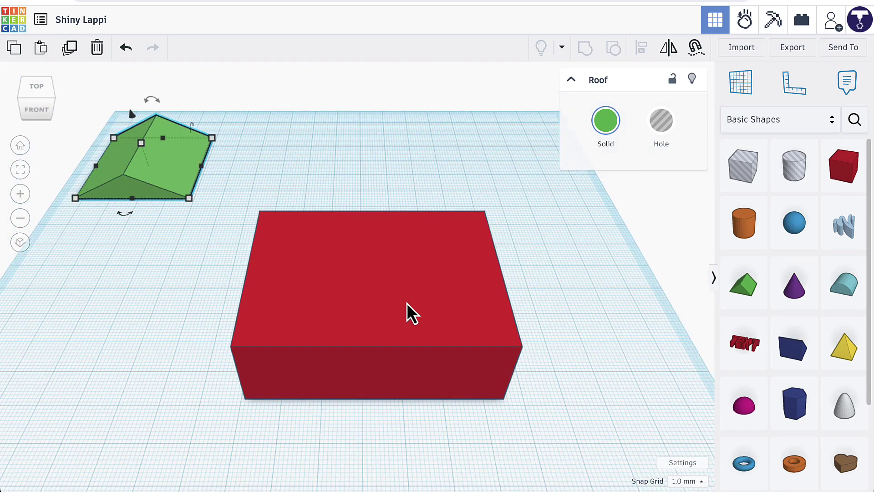
pyautogui.scroll(-3, 406, 303)
pyautogui.scroll(6, 406, 303)
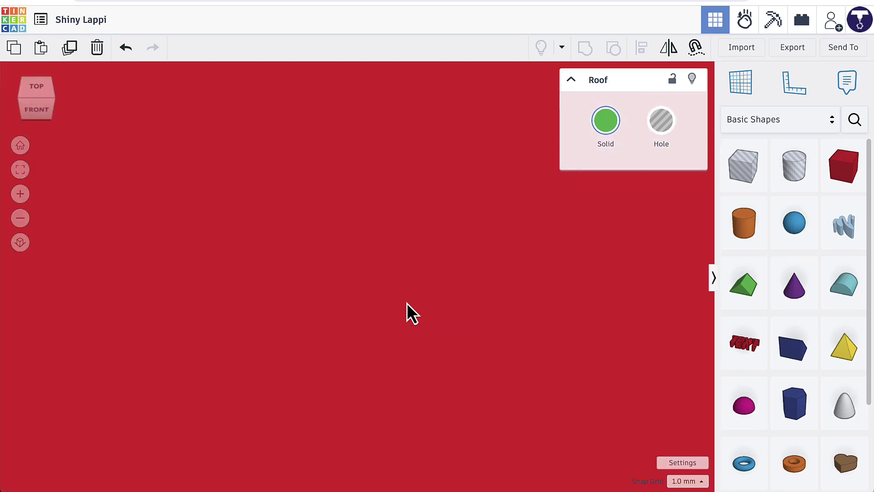
pyautogui.scroll(-7, 406, 303)
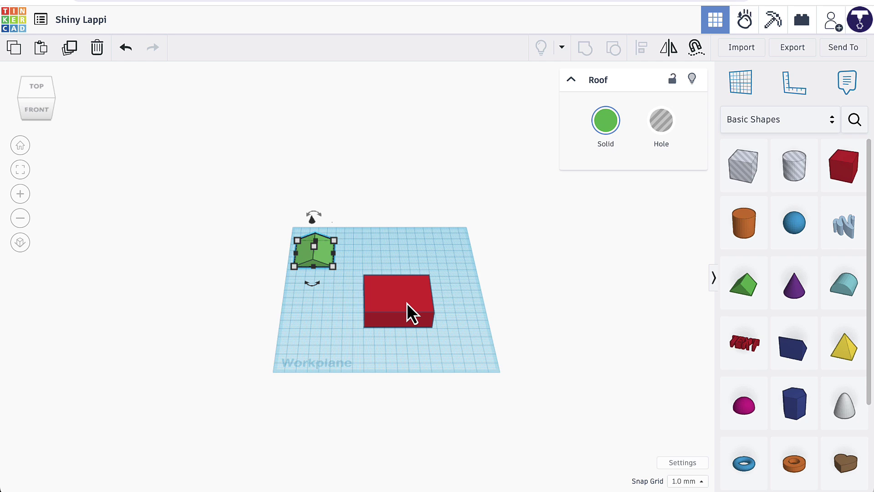
pyautogui.scroll(-2, 406, 302)
pyautogui.scroll(4, 406, 302)
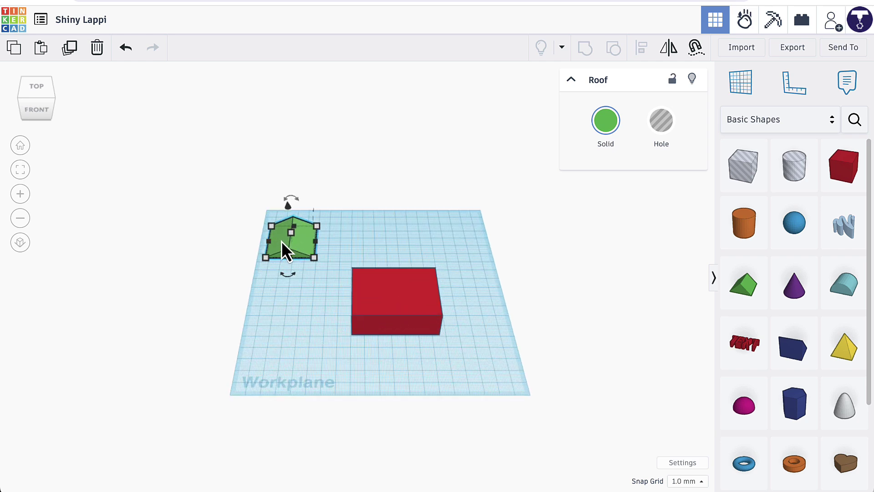
pyautogui.scroll(5, 278, 233)
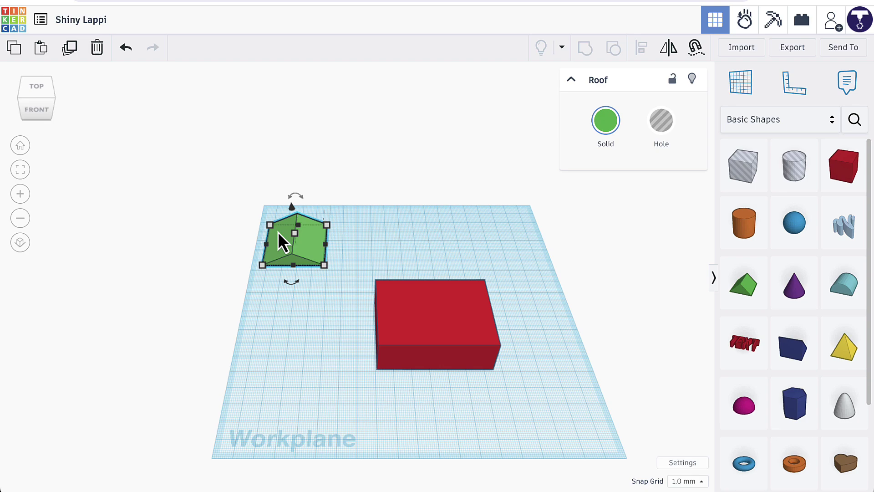
pyautogui.scroll(5, 308, 243)
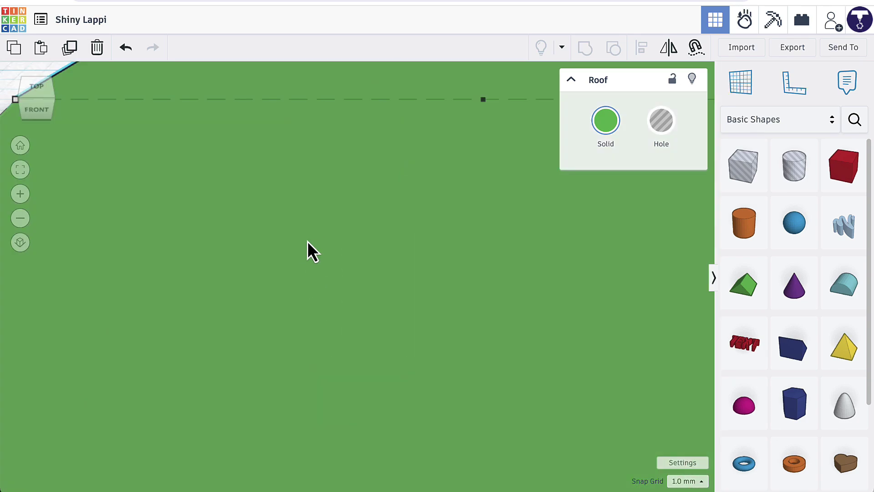
pyautogui.scroll(-6, 307, 241)
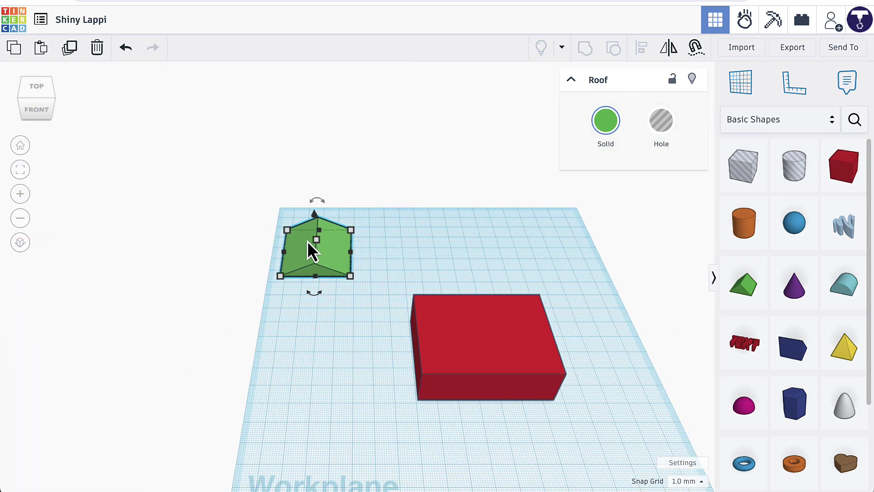
pyautogui.scroll(2, 307, 241)
pyautogui.scroll(2, 307, 251)
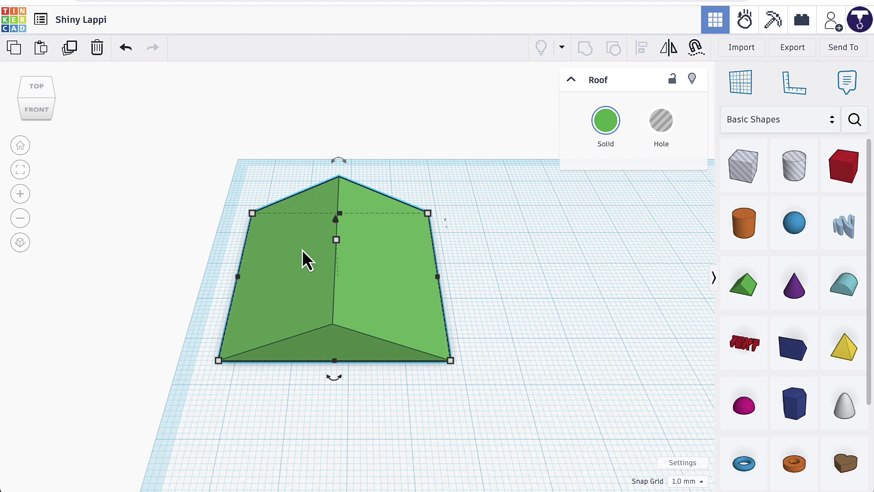
pyautogui.scroll(2, 302, 250)
pyautogui.scroll(-4, 301, 250)
pyautogui.scroll(-3, 302, 249)
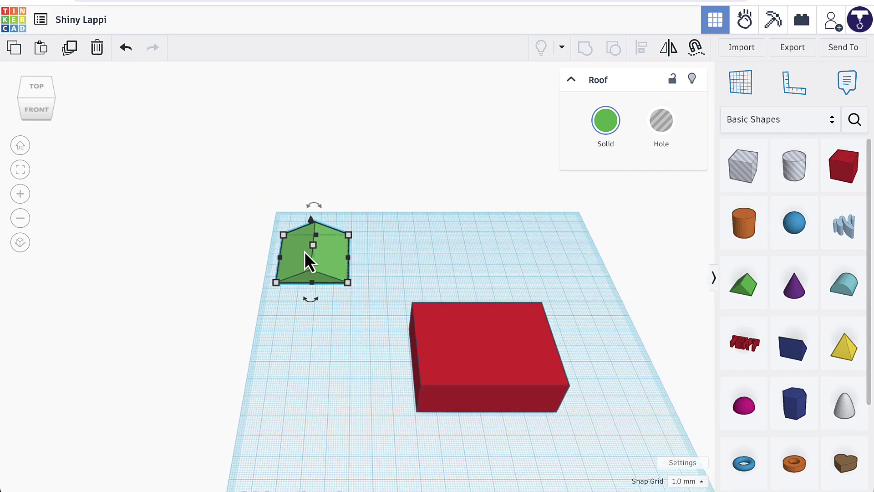
pyautogui.scroll(4, 552, 385)
pyautogui.scroll(-5, 547, 384)
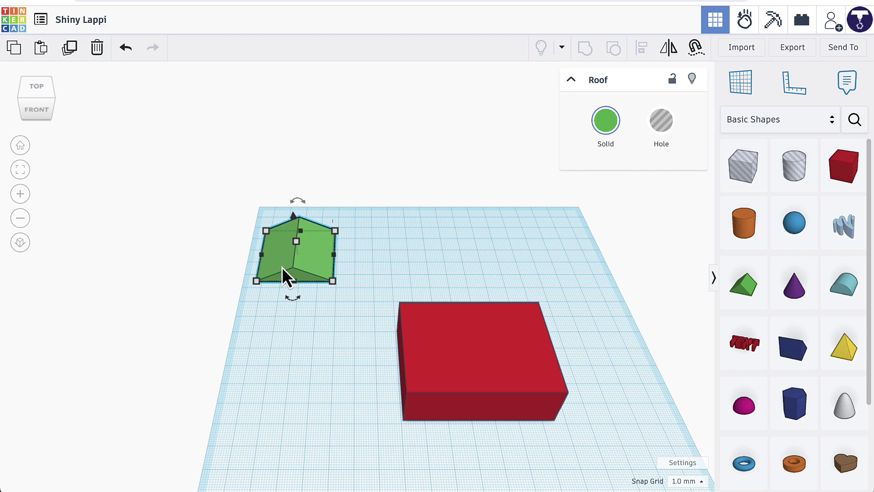
# - Select the red box and press F to fit it, then select the roof and press F
pyautogui.click(441, 362)
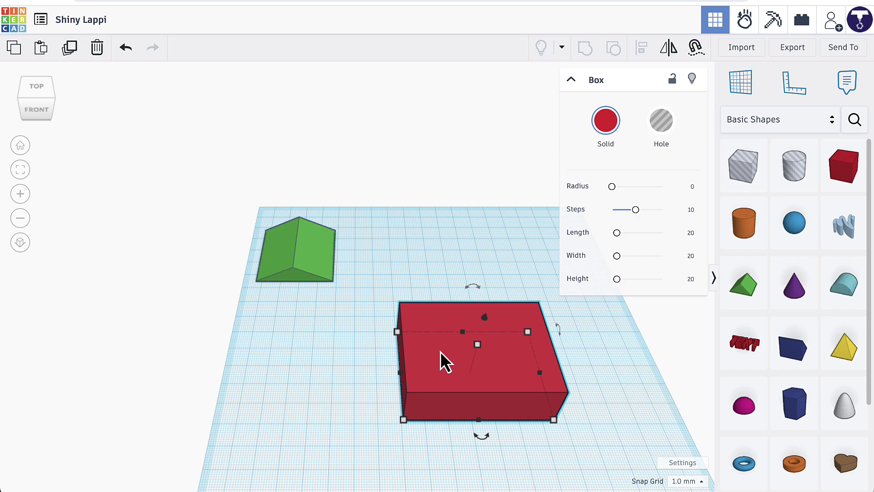
pyautogui.press('f')
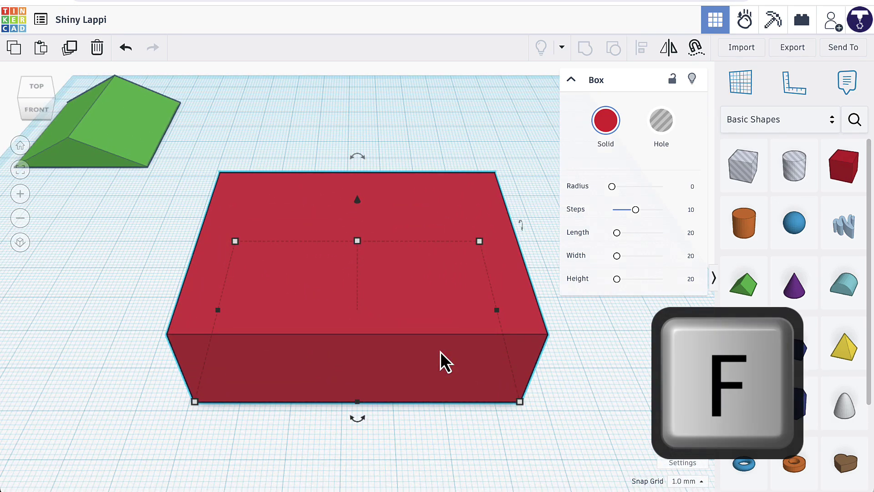
pyautogui.click(104, 133)
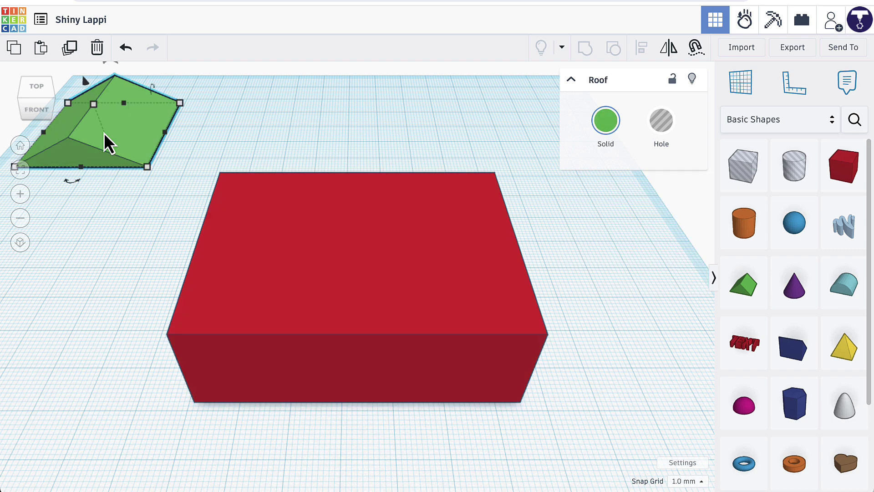
pyautogui.press('f')
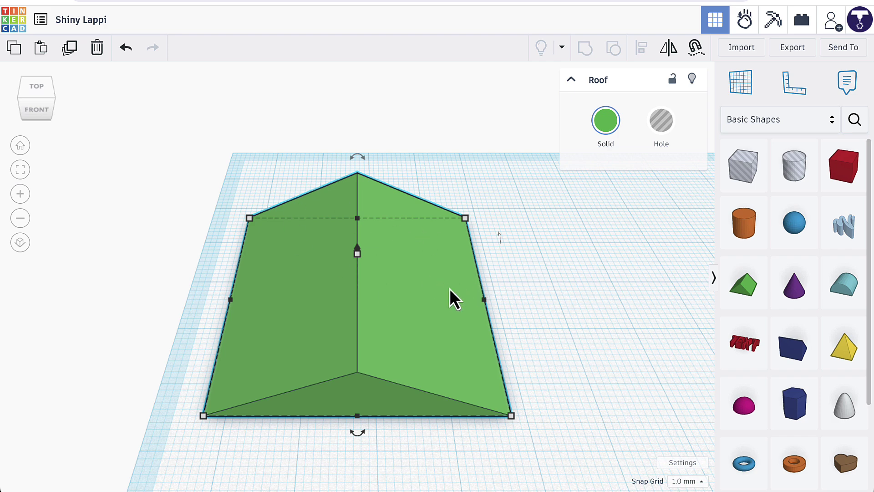
# - Reset to the Home view, then orbit round to an angled corner view of box and roof
pyautogui.click(20, 146)
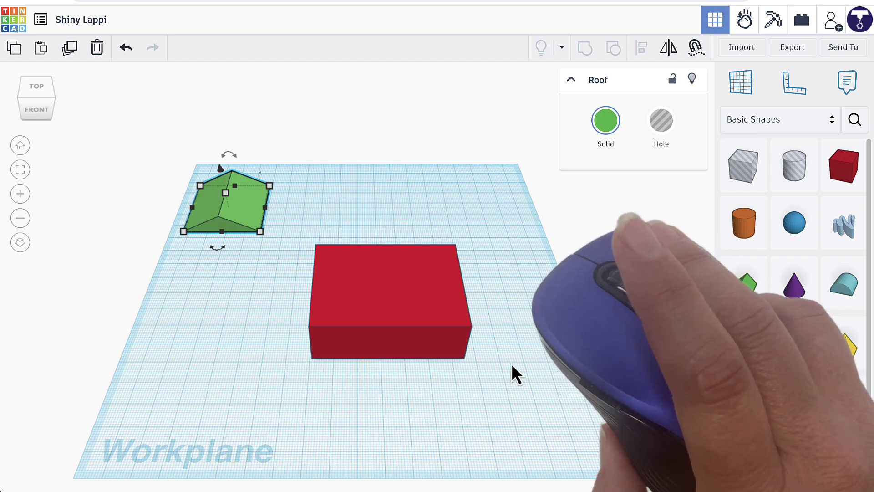
pyautogui.moveTo(512, 364); pyautogui.dragTo(262, 328, button='right')
pyautogui.moveTo(434, 315); pyautogui.dragTo(410, 383, button='right')
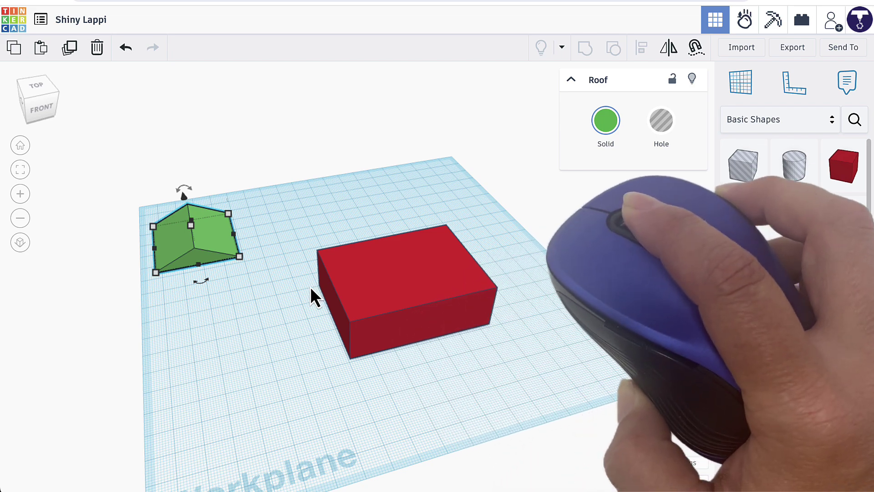
# - Clear the selection, scroll to zoom in, and pan until the red box is centred with the roof at left
pyautogui.click(310, 286)
pyautogui.moveTo(310, 286); pyautogui.dragTo(521, 323, button='middle')
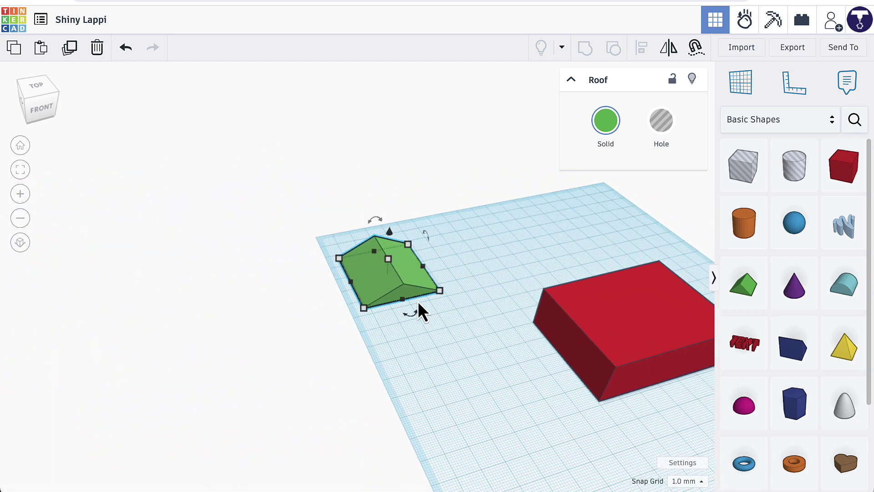
pyautogui.scroll(5, 400, 293)
pyautogui.scroll(2, 430, 298)
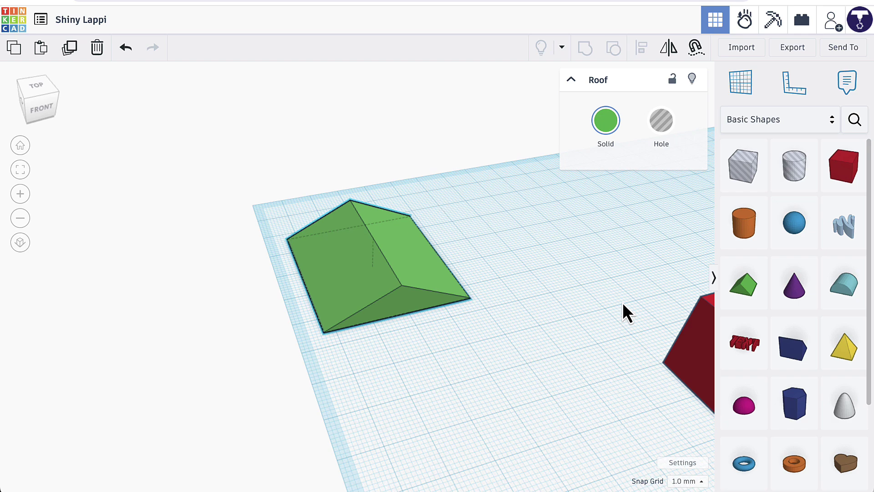
pyautogui.moveTo(622, 304); pyautogui.dragTo(267, 246, button='middle')
pyautogui.moveTo(626, 305); pyautogui.dragTo(507, 284, button='middle')
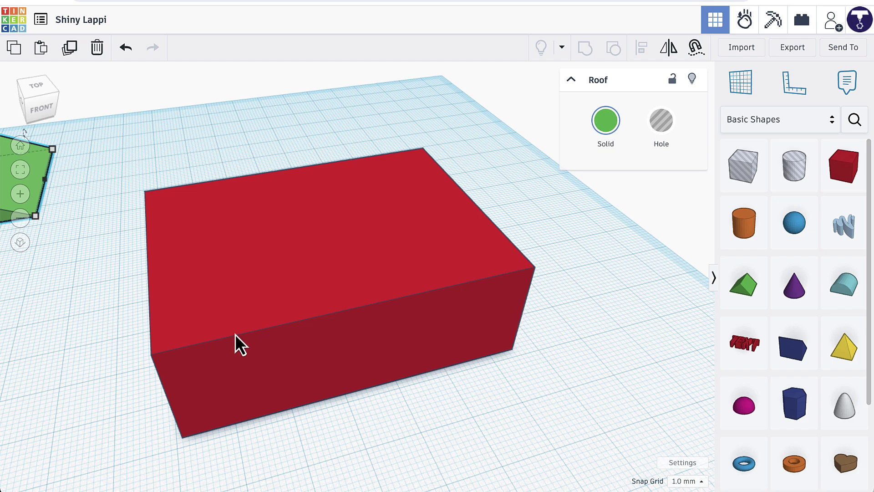
pyautogui.moveTo(80, 301); pyautogui.dragTo(428, 337, button='middle')
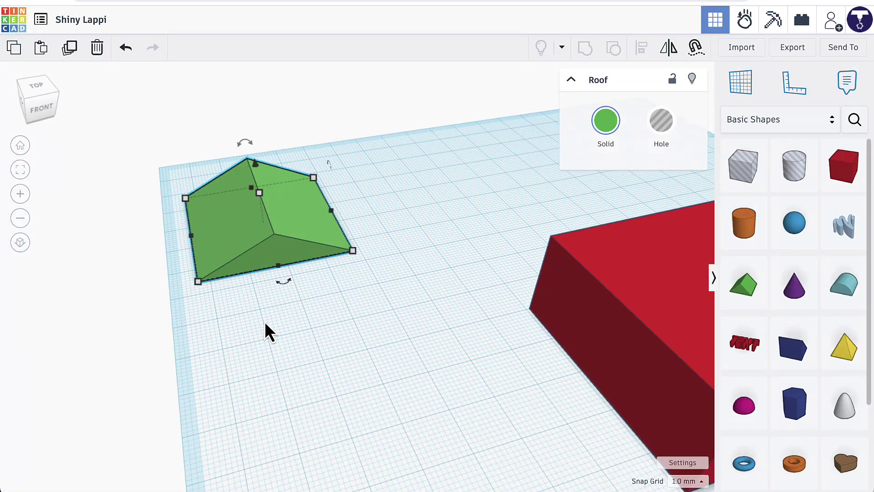
pyautogui.moveTo(264, 321); pyautogui.dragTo(246, 412, button='middle')
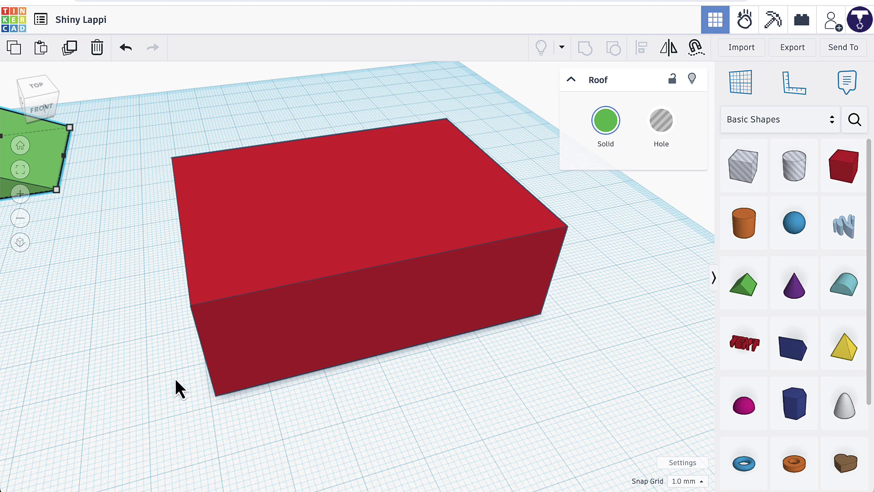
pyautogui.moveTo(175, 378); pyautogui.dragTo(425, 412, button='middle')
pyautogui.moveTo(503, 419); pyautogui.dragTo(294, 367, button='middle')
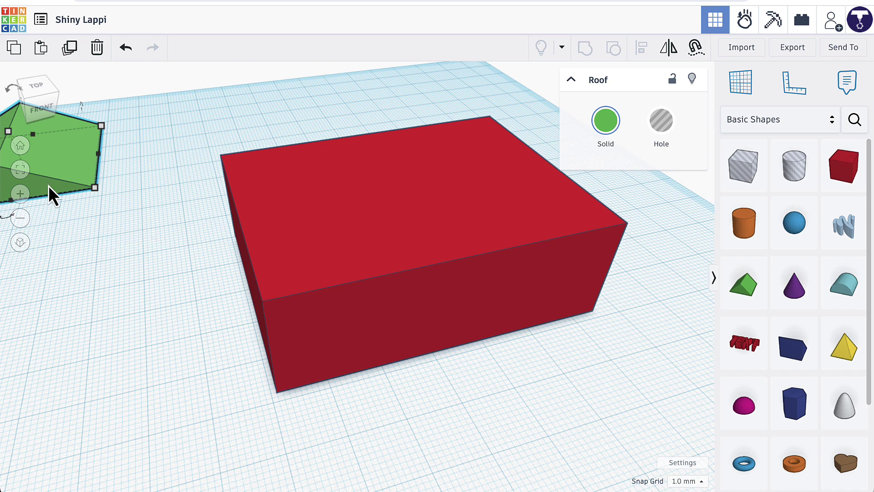
# - From the Home view, select the roof and focus on it with F, then reset and orbit slightly right
pyautogui.click(20, 146)
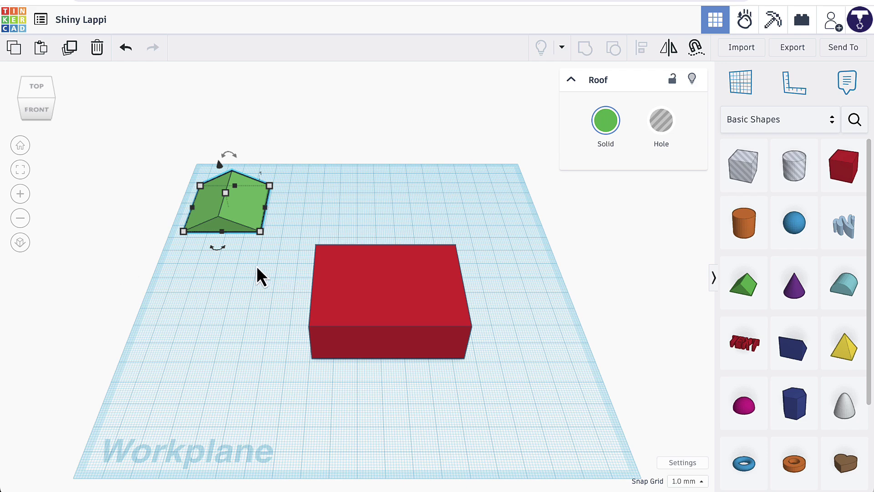
pyautogui.click(395, 324)
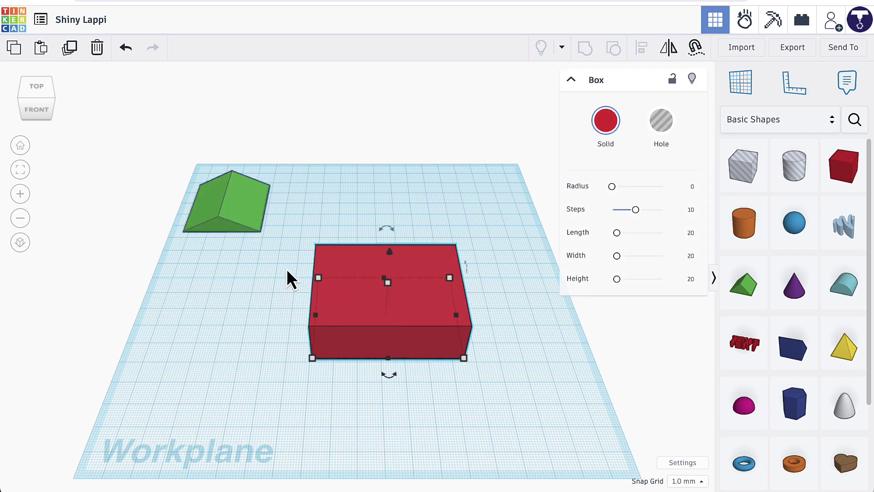
pyautogui.click(227, 207)
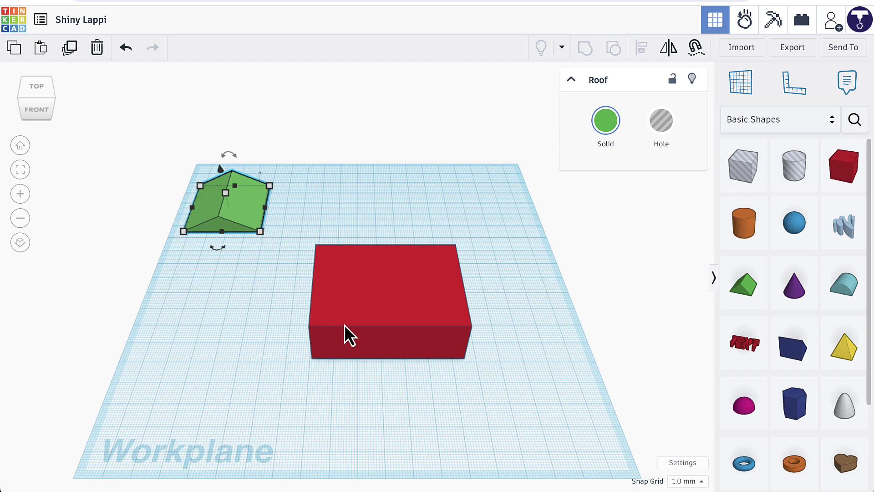
pyautogui.scroll(-1, 345, 324)
pyautogui.scroll(3, 344, 324)
pyautogui.scroll(-2, 344, 324)
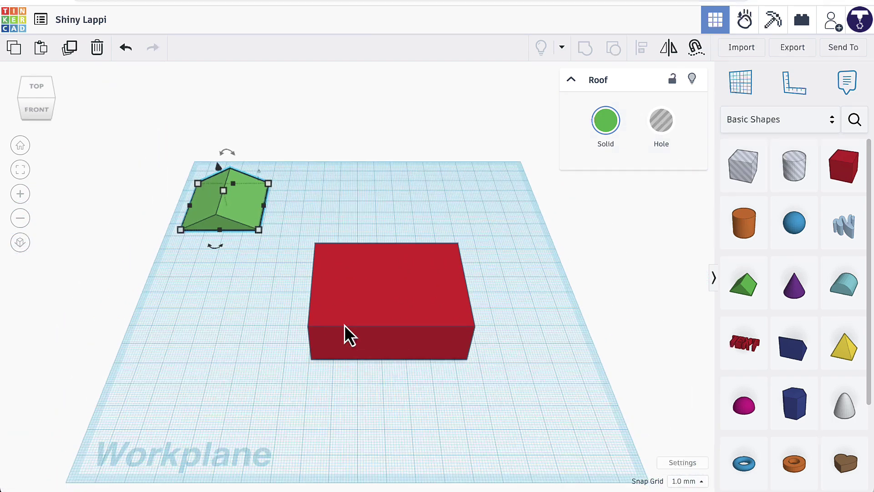
pyautogui.scroll(-2, 344, 324)
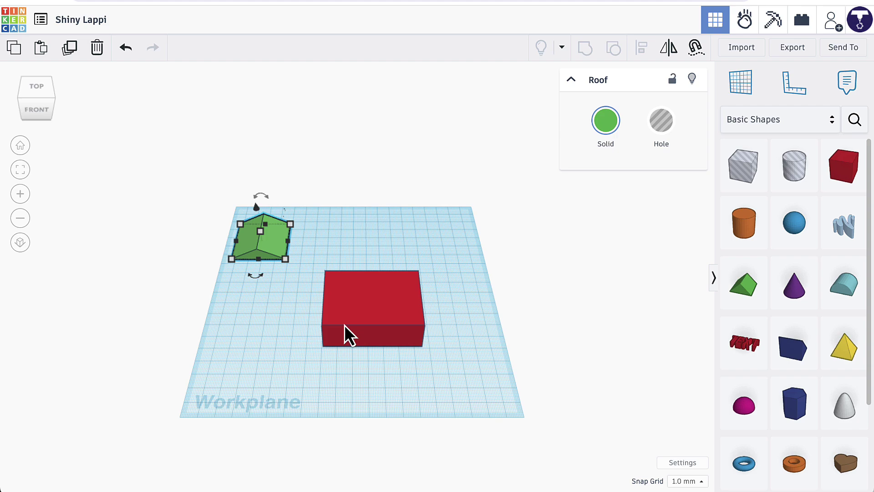
pyautogui.press('f')
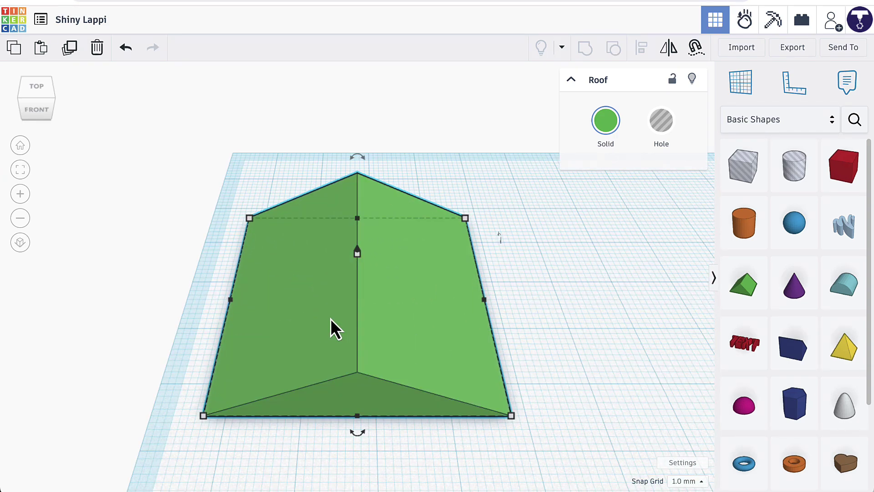
pyautogui.click(20, 146)
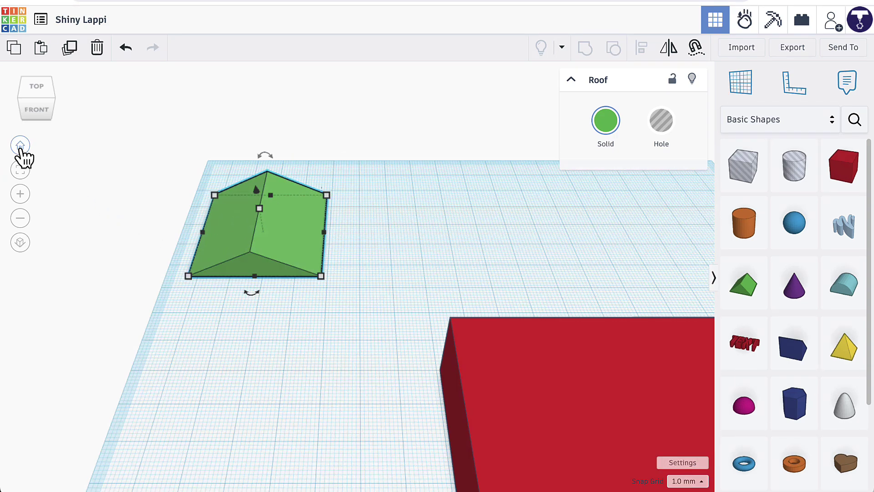
pyautogui.moveTo(482, 269); pyautogui.dragTo(523, 269, button='right')
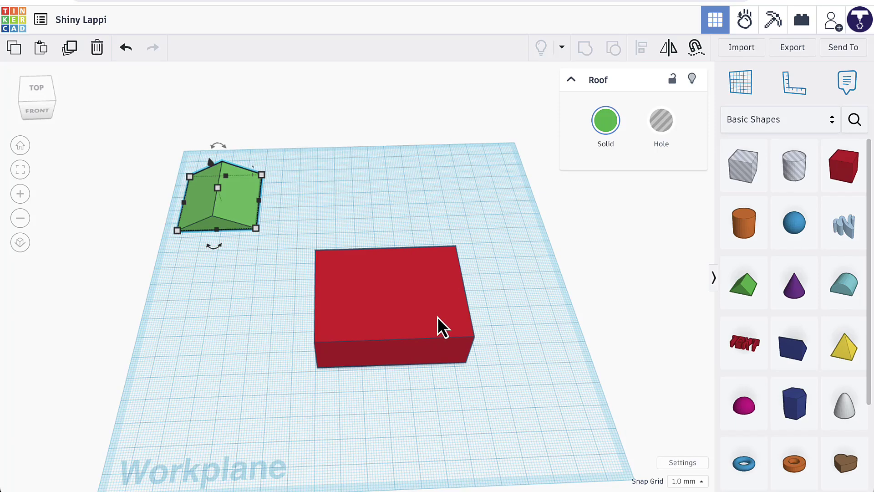